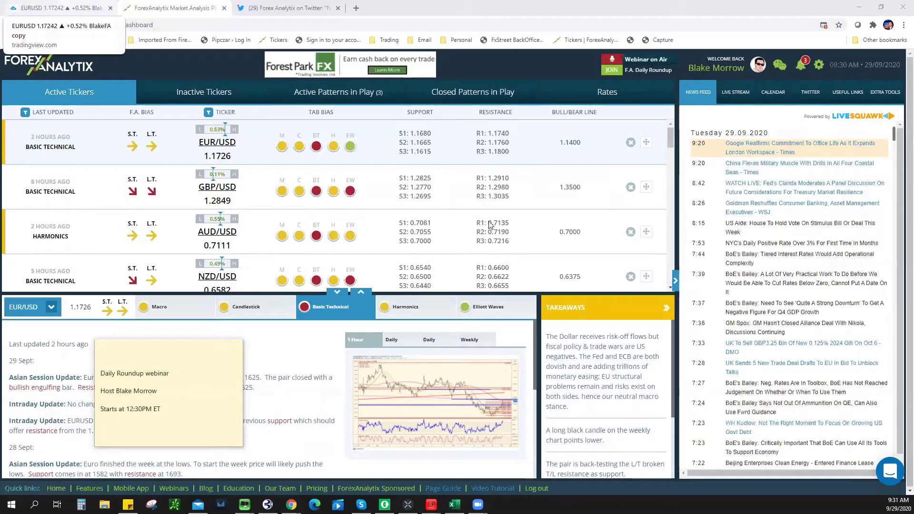
Step: Return to the TradingView EURUSD chart and adjust the zoom
key(ctrl+shift+Tab)
scroll(638, 240, down, 2)
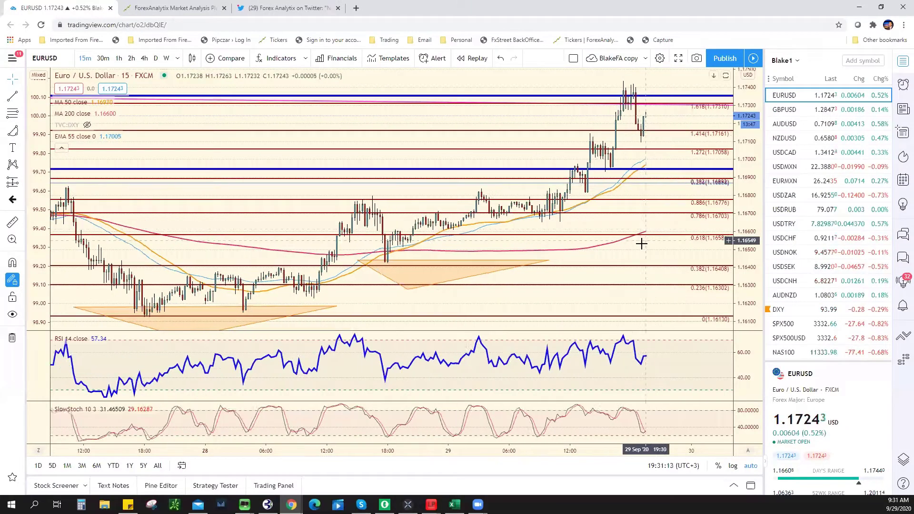
scroll(629, 241, down, 2)
scroll(619, 240, down, 2)
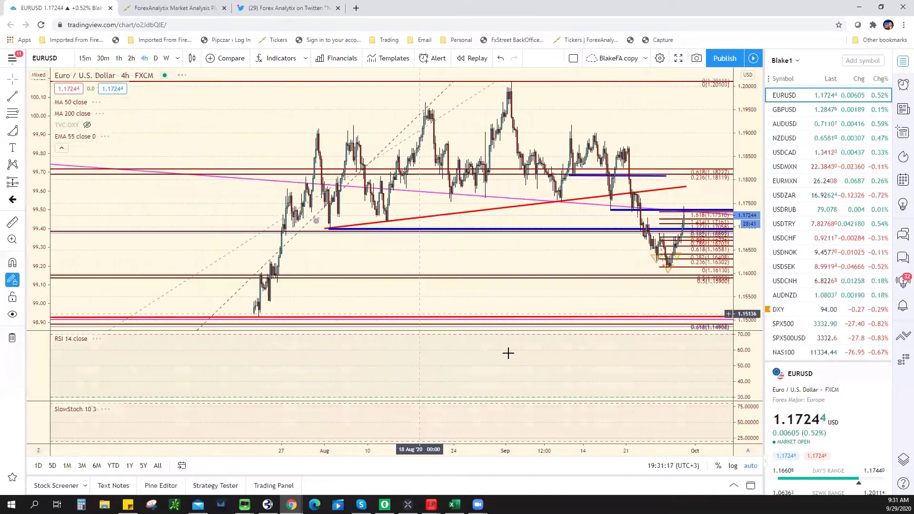
scroll(511, 343, up, 2)
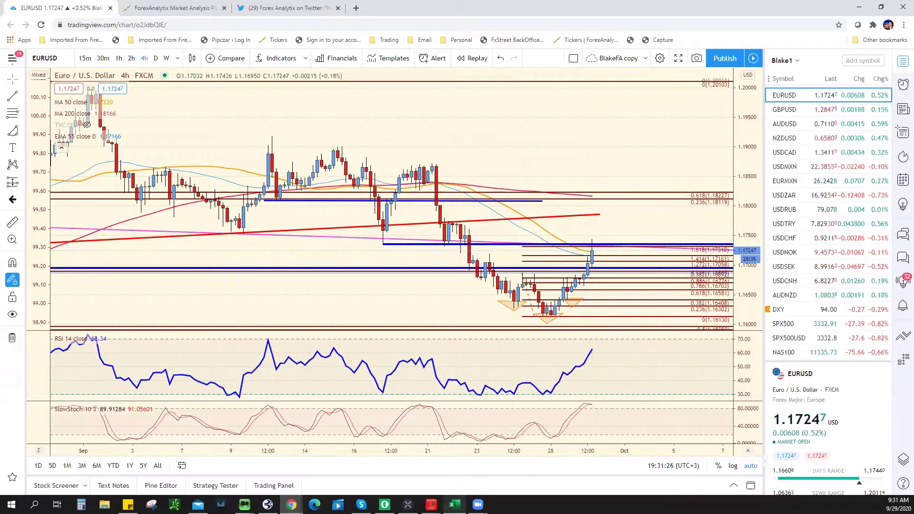
Step: Check the EUR/USD 1.1730 resistance in the bias spreadsheet, then go back to the chart
click(454, 504)
click(397, 208)
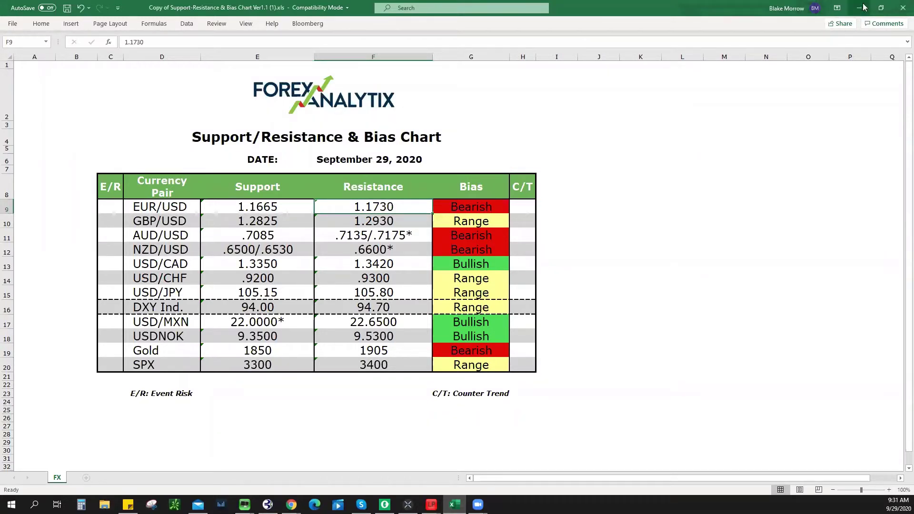
key(alt+Tab)
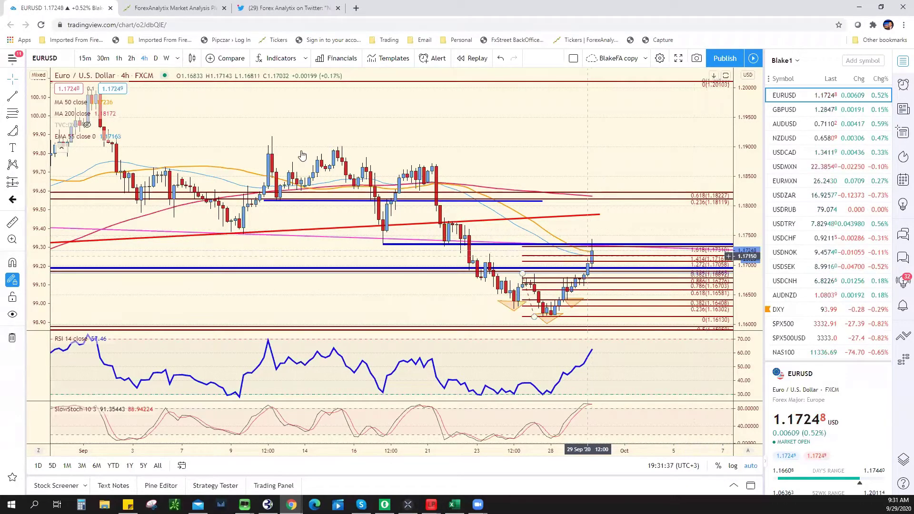
Step: Put EURUSD on 15m candles to show its Fibonacci levels, moving averages, RSI and stochastic
click(85, 58)
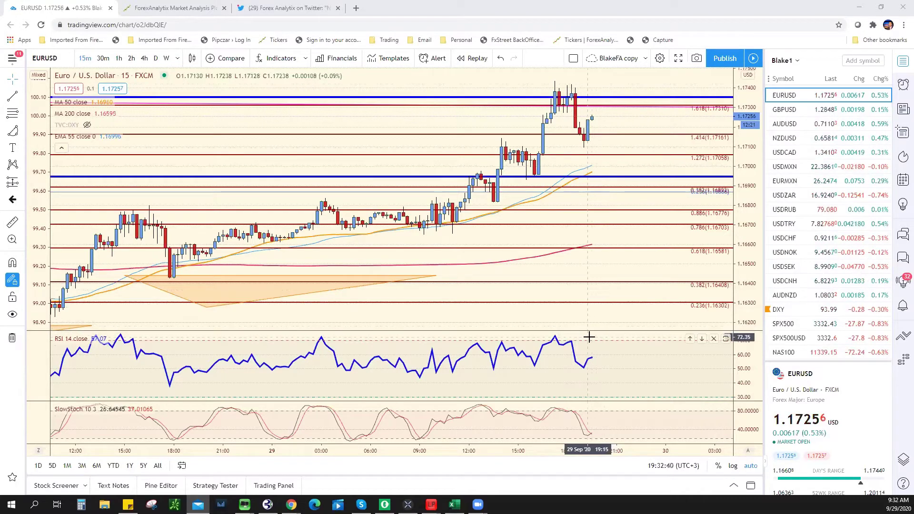
scroll(547, 355, up, 2)
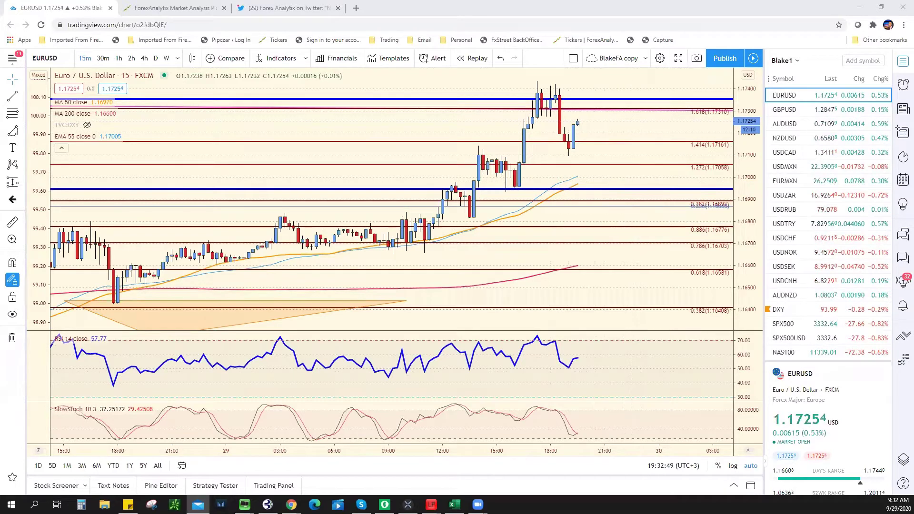
key(alt+Tab)
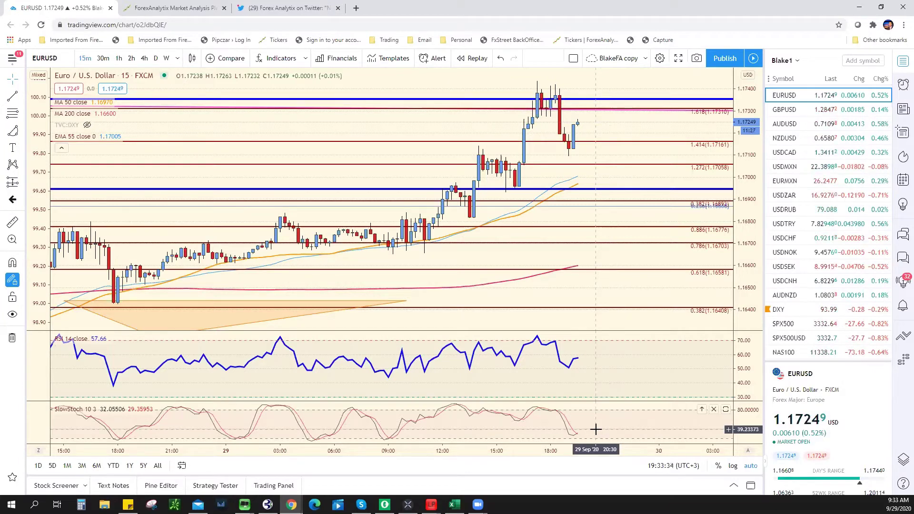
Step: Load SPX500USD on 1h candles, zoom out, and bring up the line tools list
click(804, 338)
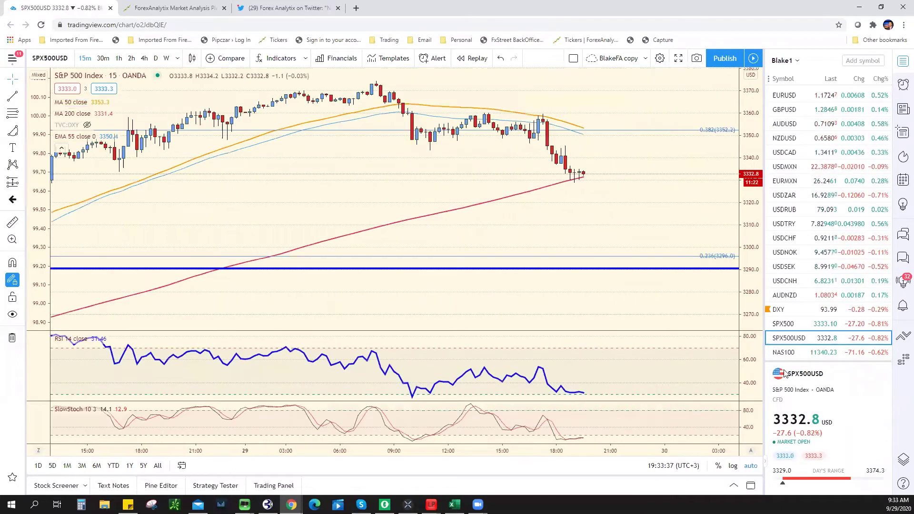
scroll(410, 246, down, 5)
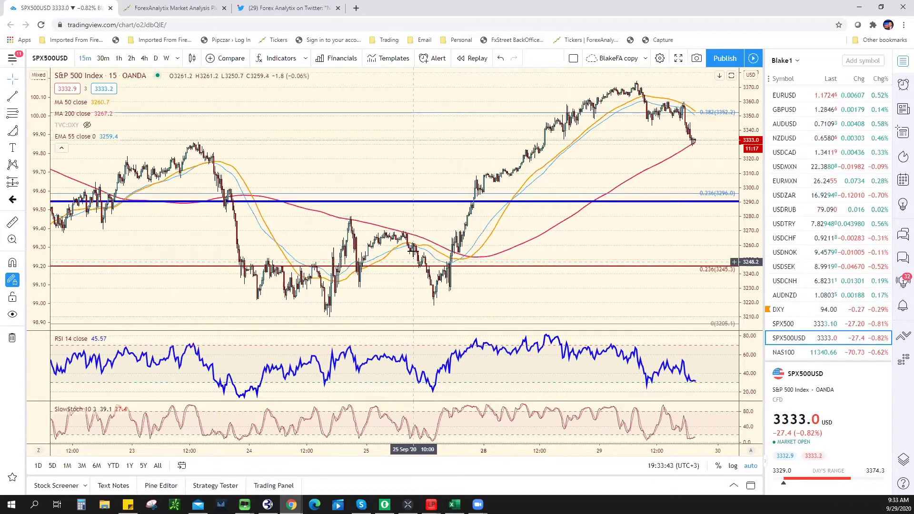
click(119, 58)
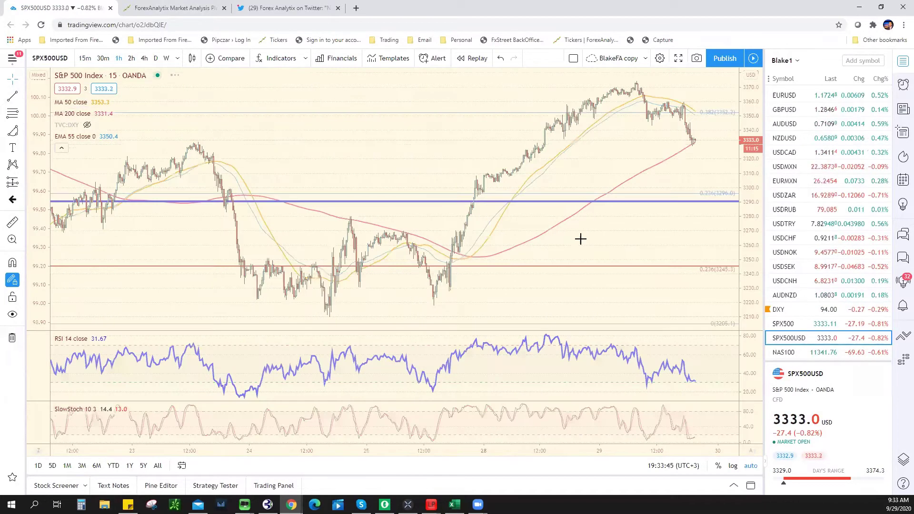
scroll(646, 196, up, 4)
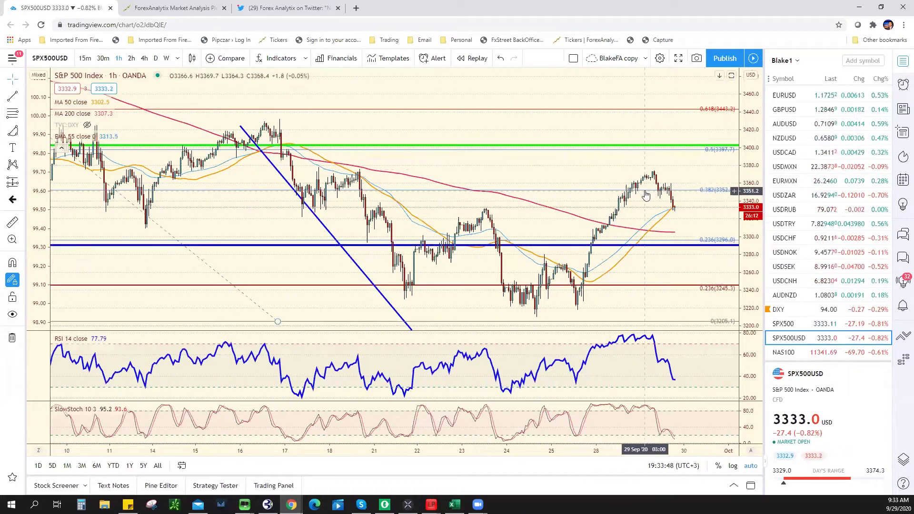
scroll(645, 221, down, 3)
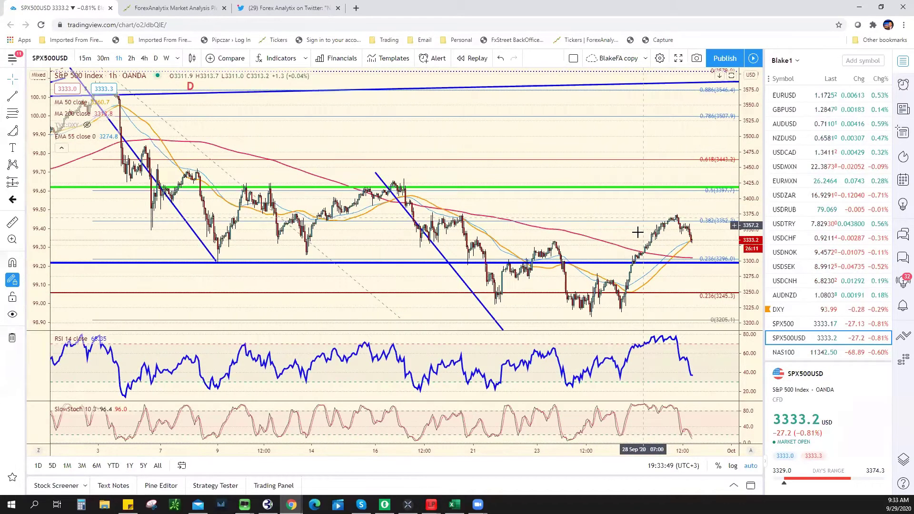
scroll(640, 231, down, 2)
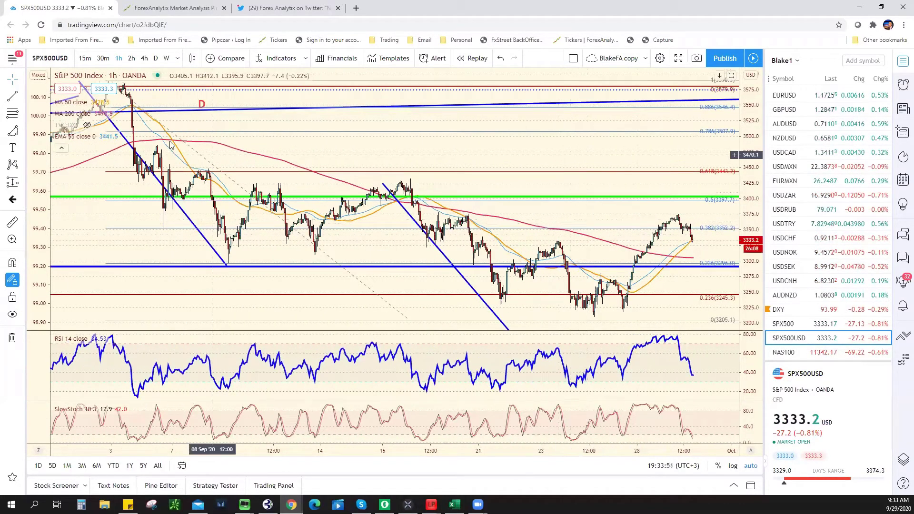
click(22, 95)
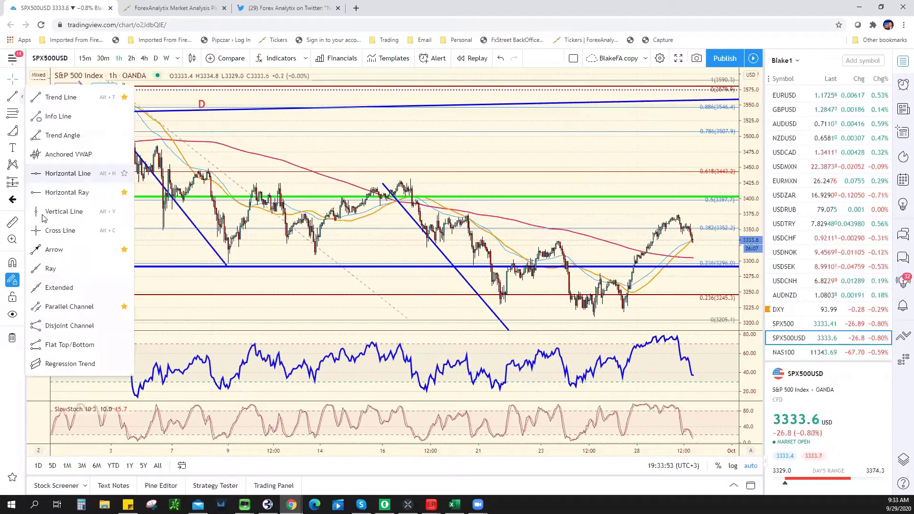
Step: Draw a horizontal ray from the mid-September high near 3375 on the SPX500USD chart
click(67, 192)
click(430, 213)
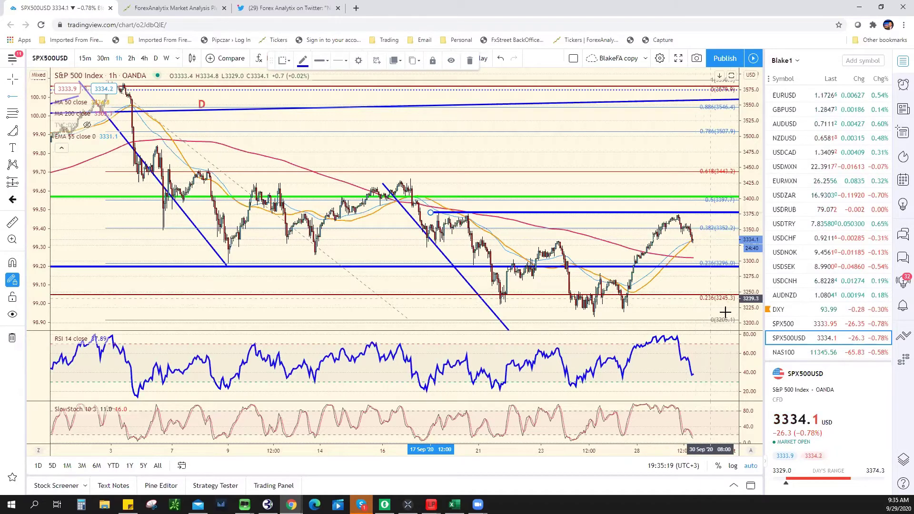
Step: Zoom in on the S&P chart, then load GBPUSD from the watchlist
scroll(723, 313, up, 4)
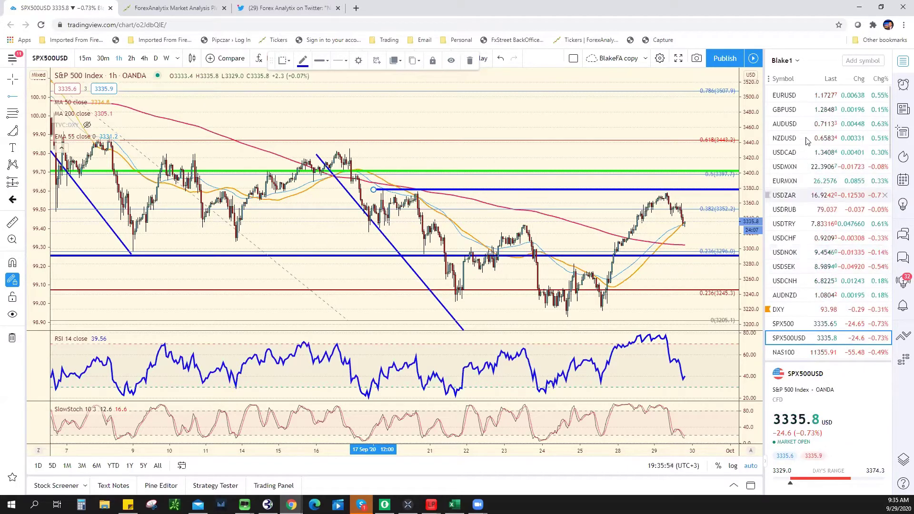
click(803, 115)
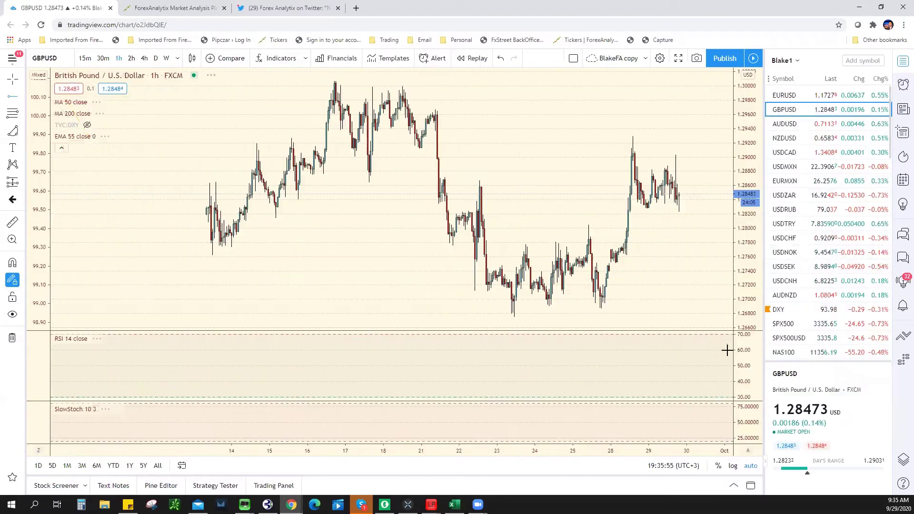
Step: Load EURGBP from the watchlist and zoom out to see its trendlines and Fibonacci levels
scroll(696, 256, up, 5)
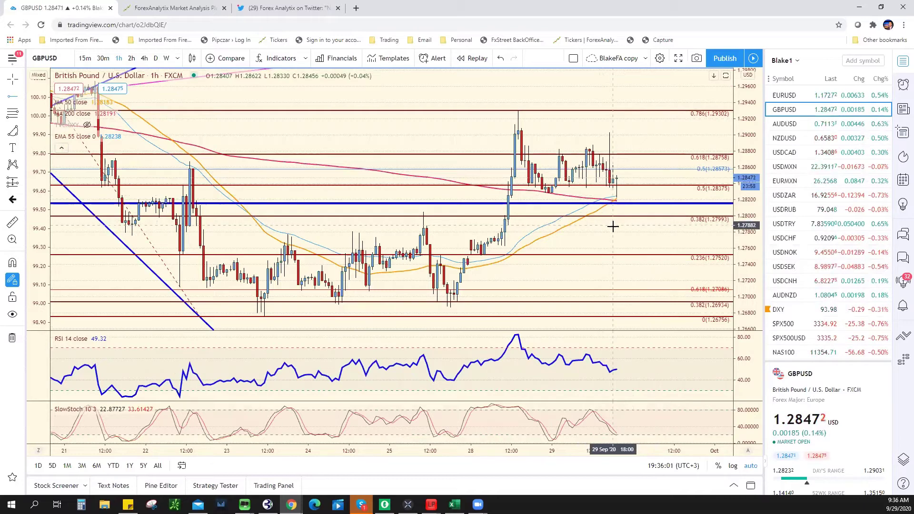
scroll(841, 346, down, 10)
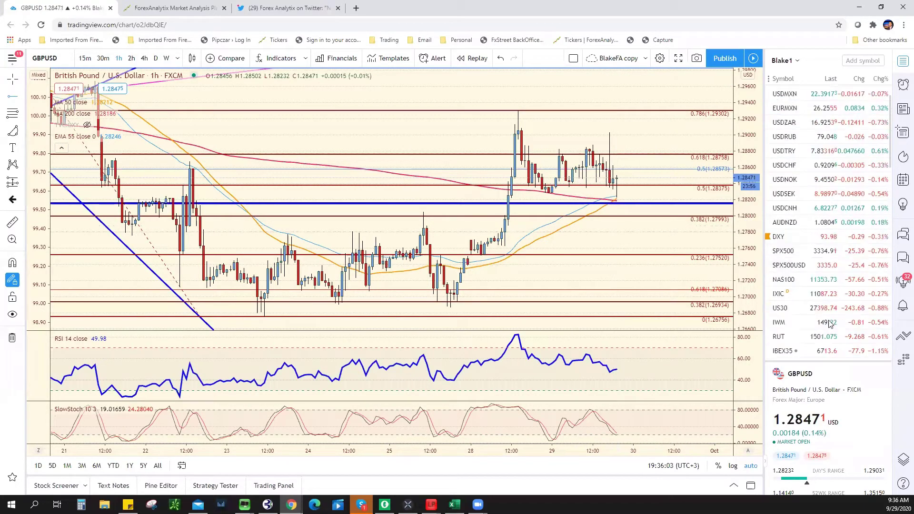
scroll(827, 326, down, 10)
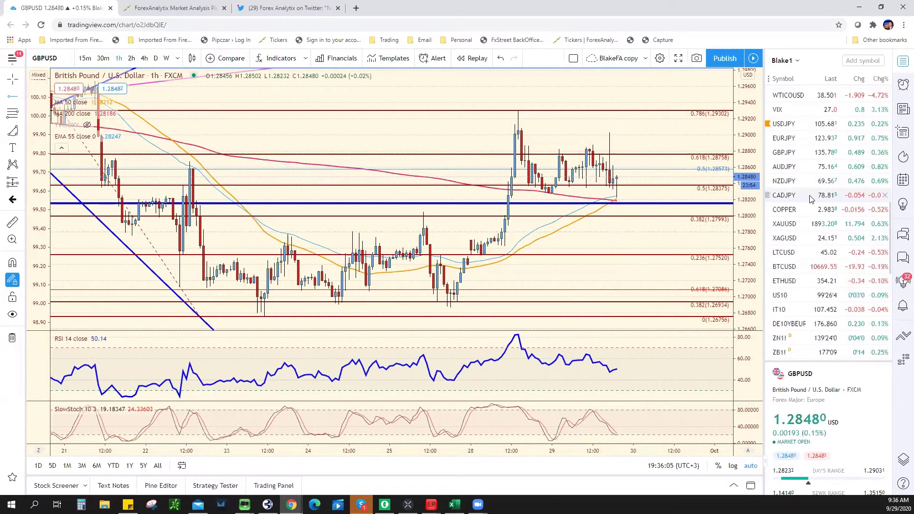
scroll(799, 289, down, 3)
click(809, 233)
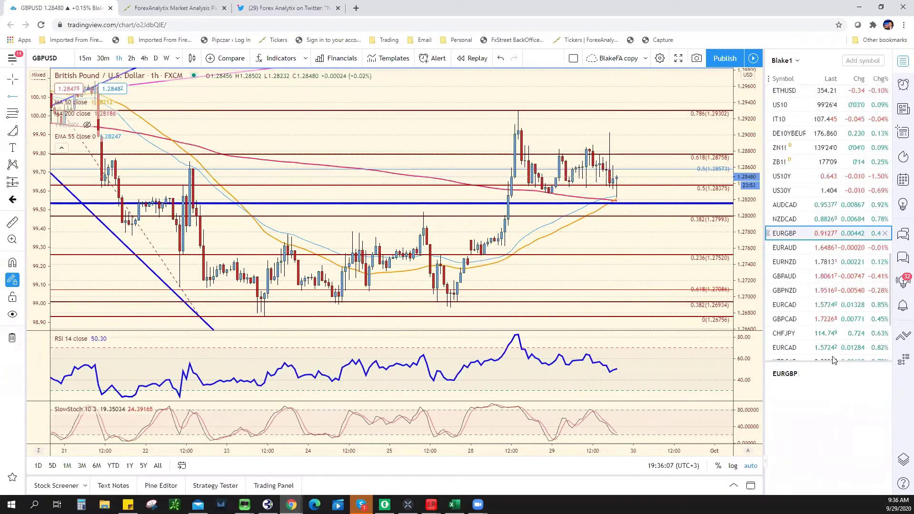
scroll(567, 209, down, 5)
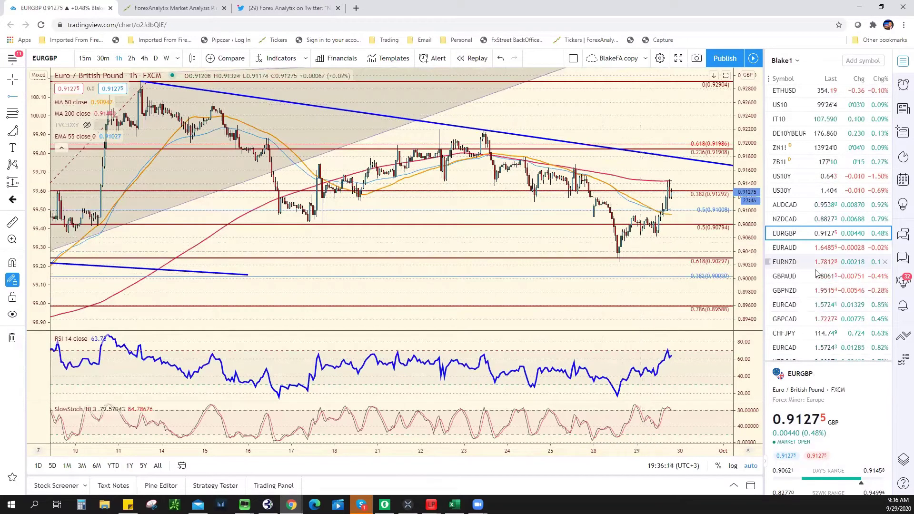
Step: Flip through the EURAUD, EURNZD and EURCAD charts, zooming on EURCAD
click(804, 248)
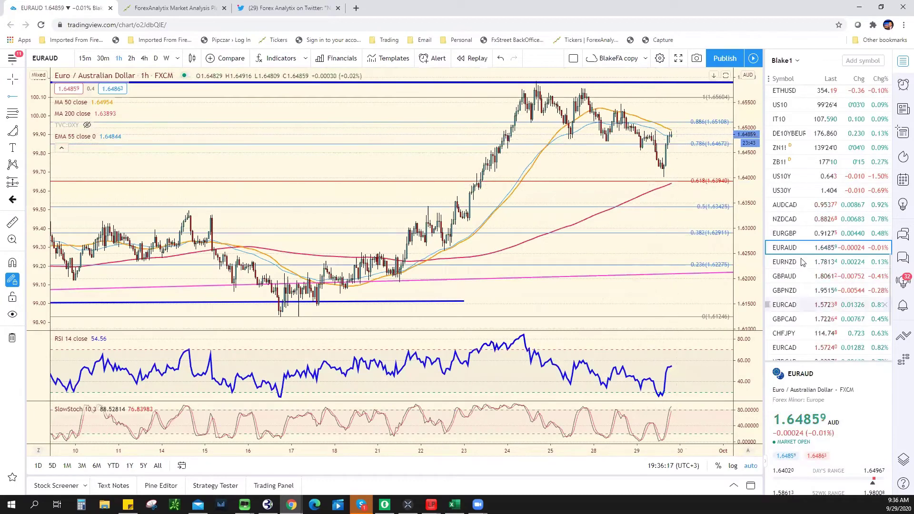
click(803, 262)
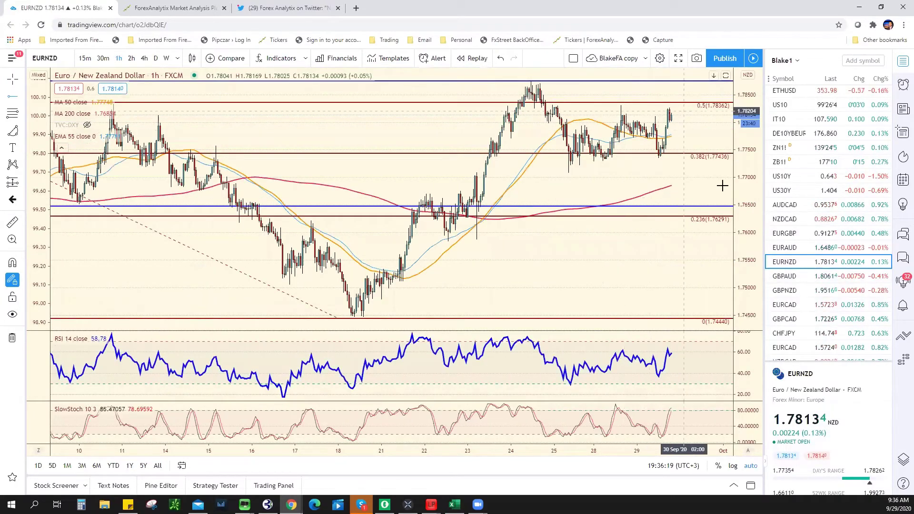
scroll(790, 238, down, 2)
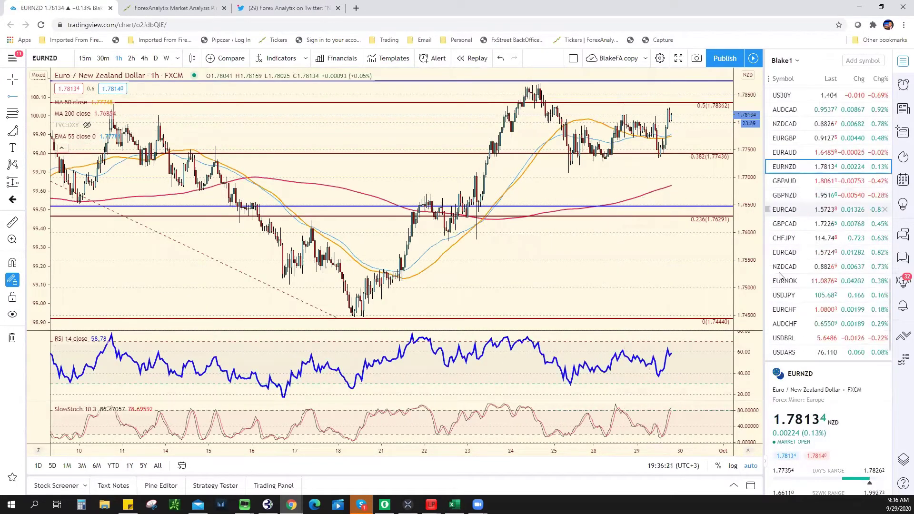
click(786, 210)
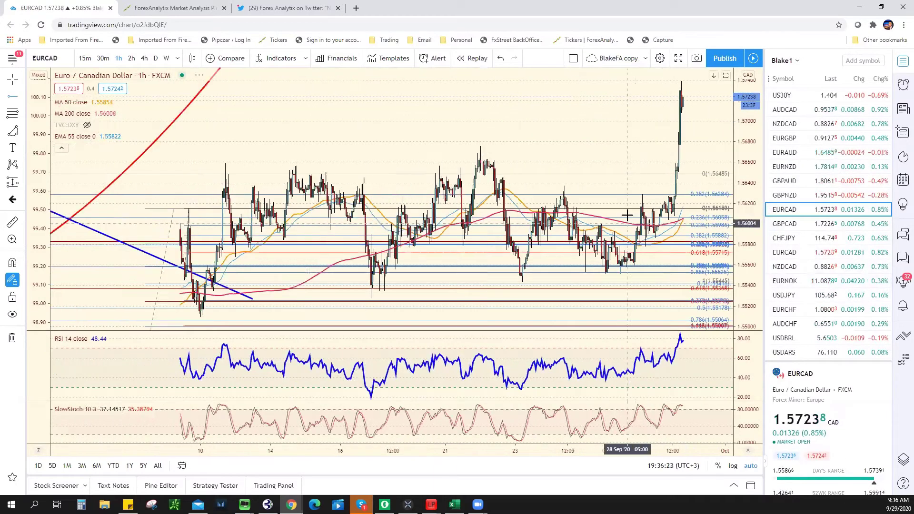
scroll(627, 215, down, 2)
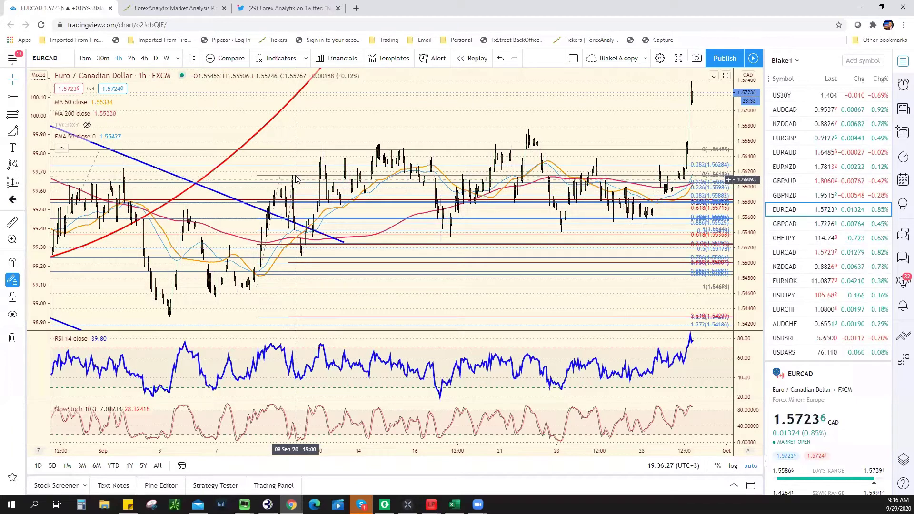
Step: Delete two old Fibonacci retracements from the EURCAD chart
click(295, 177)
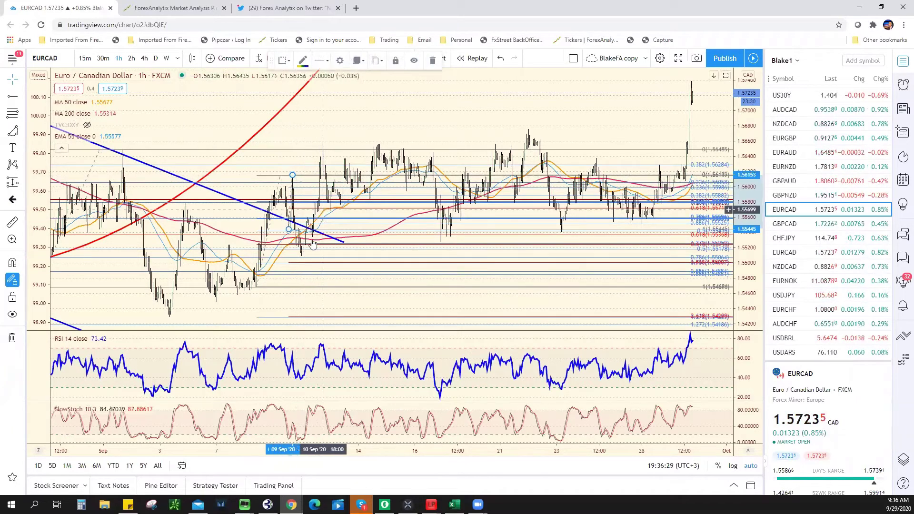
key(Delete)
key(Delete)
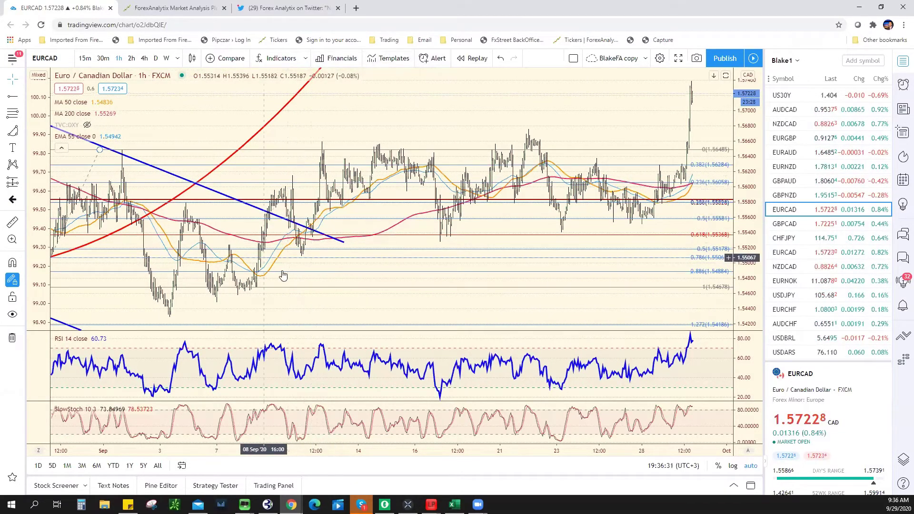
click(285, 287)
key(Delete)
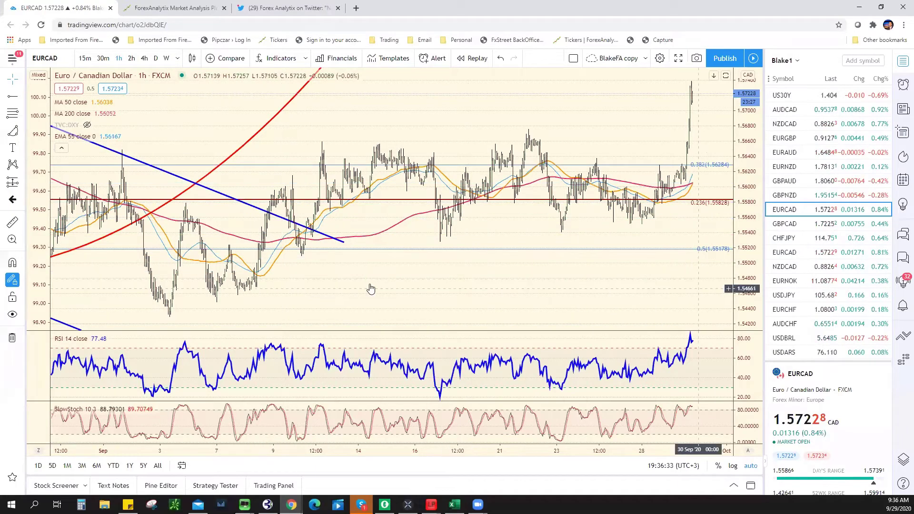
Step: Scroll down the watchlist and return to the EURGBP chart
scroll(370, 288, down, 3)
scroll(409, 215, up, 2)
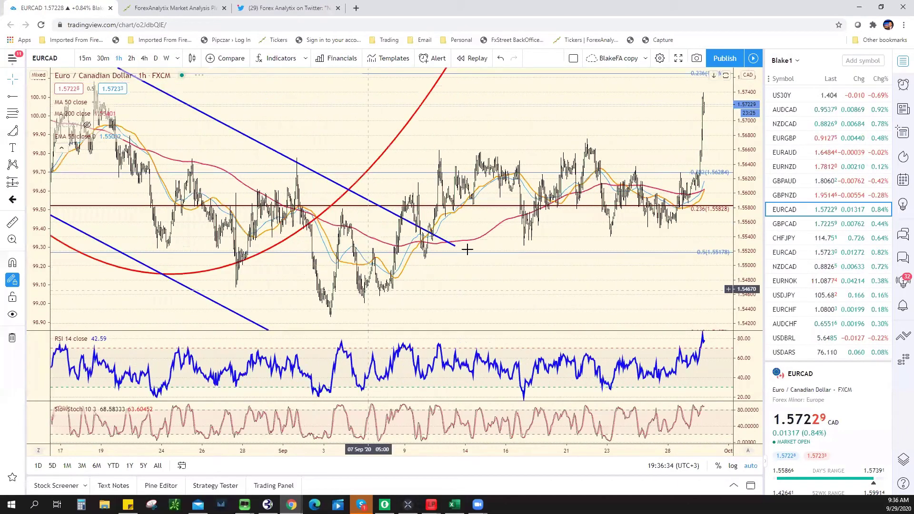
scroll(670, 239, up, 2)
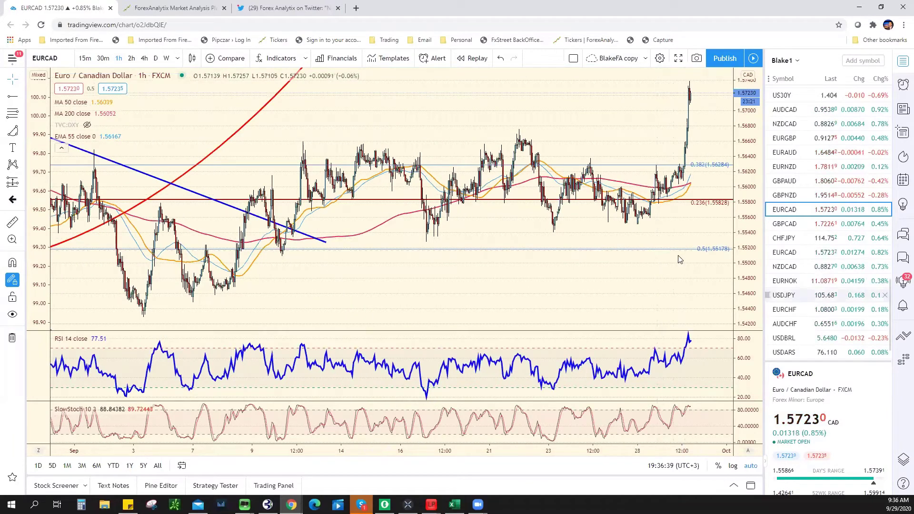
scroll(795, 267, down, 10)
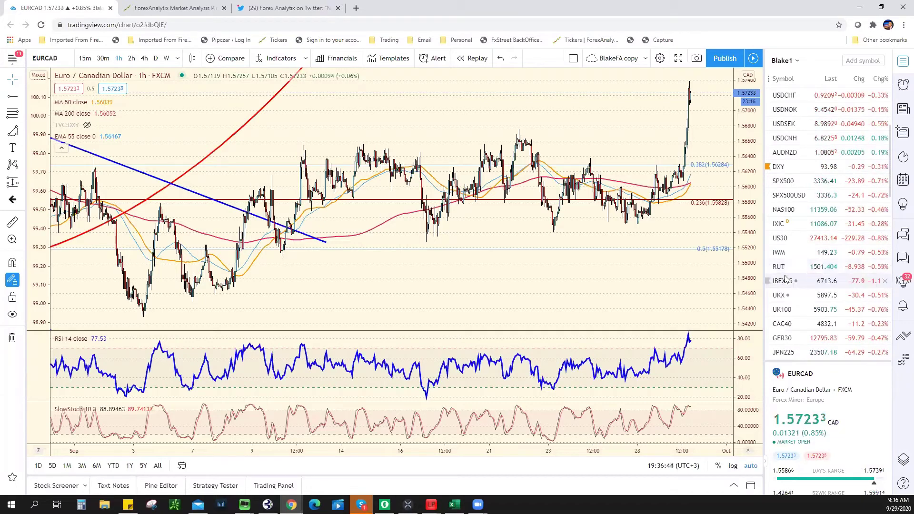
scroll(786, 278, down, 10)
scroll(785, 285, down, 8)
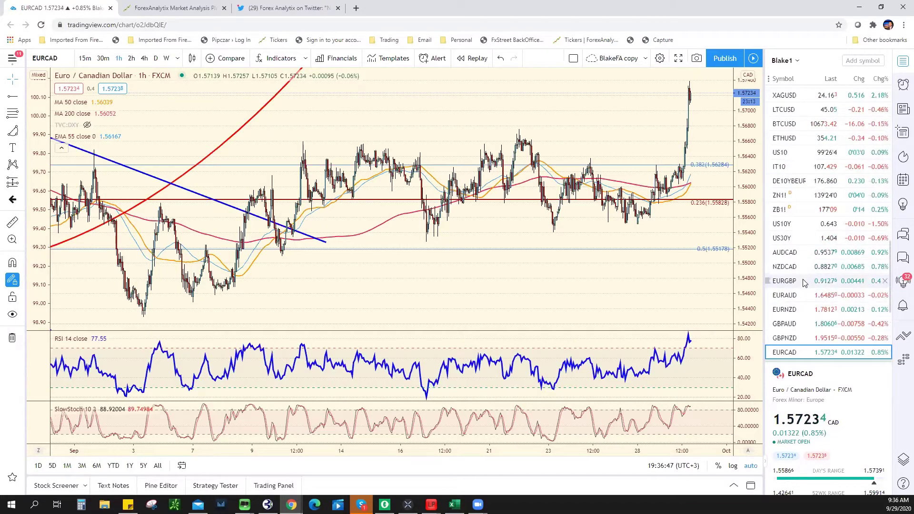
click(804, 283)
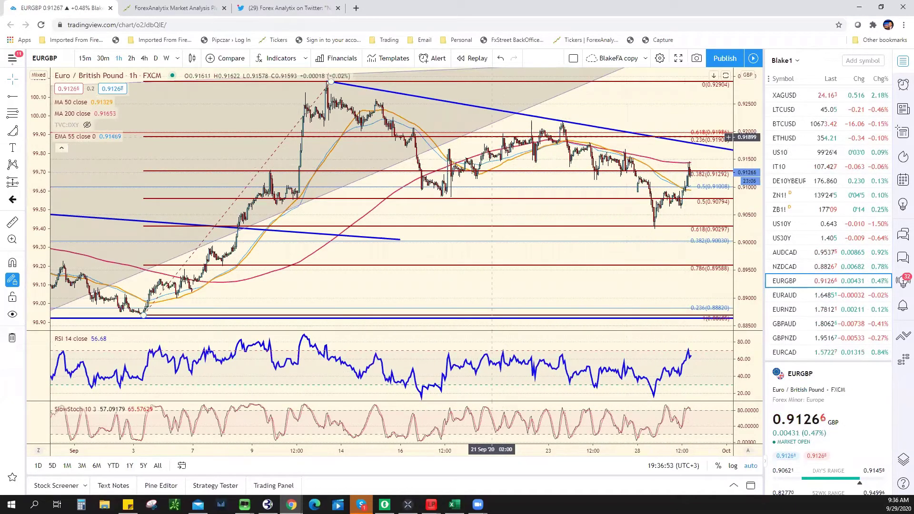
Step: In ForexAnalytix, show the EUR/GBP notes and view its 4-hour chart enlarged, then close it
key(ctrl+Tab)
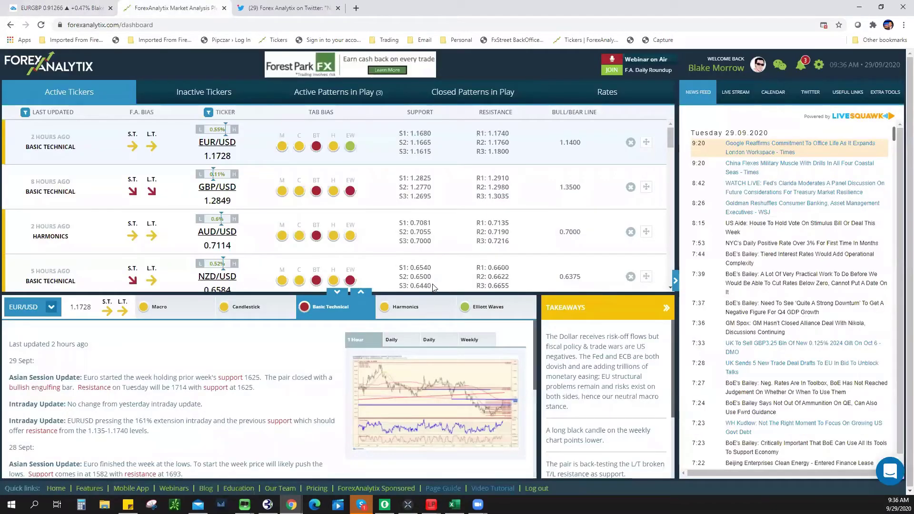
scroll(429, 285, down, 5)
scroll(425, 285, down, 8)
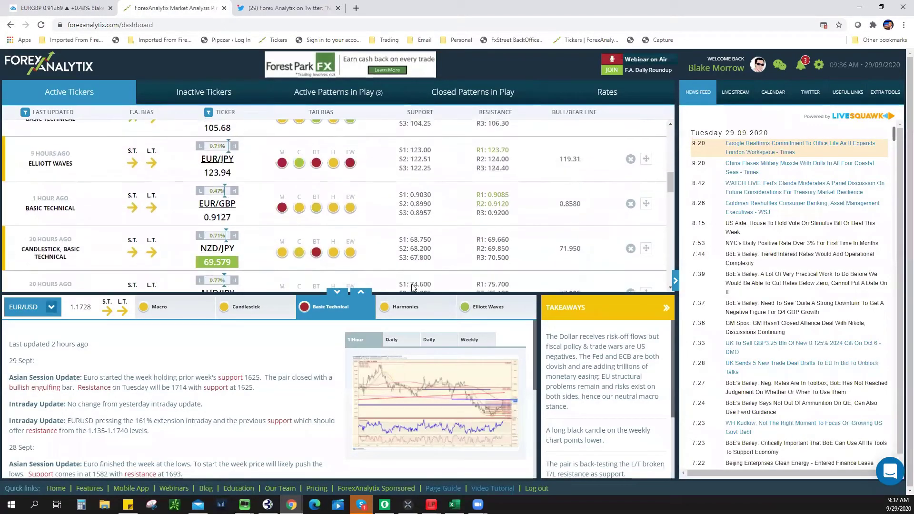
click(321, 217)
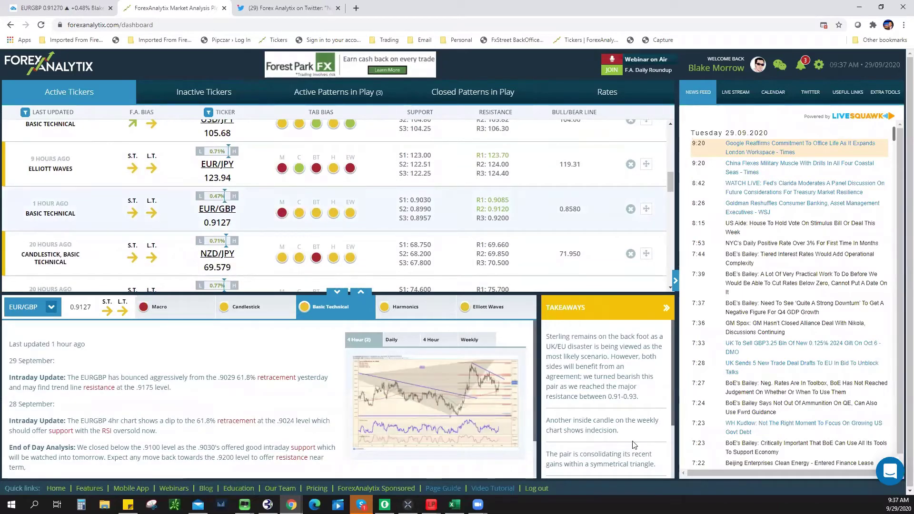
click(435, 402)
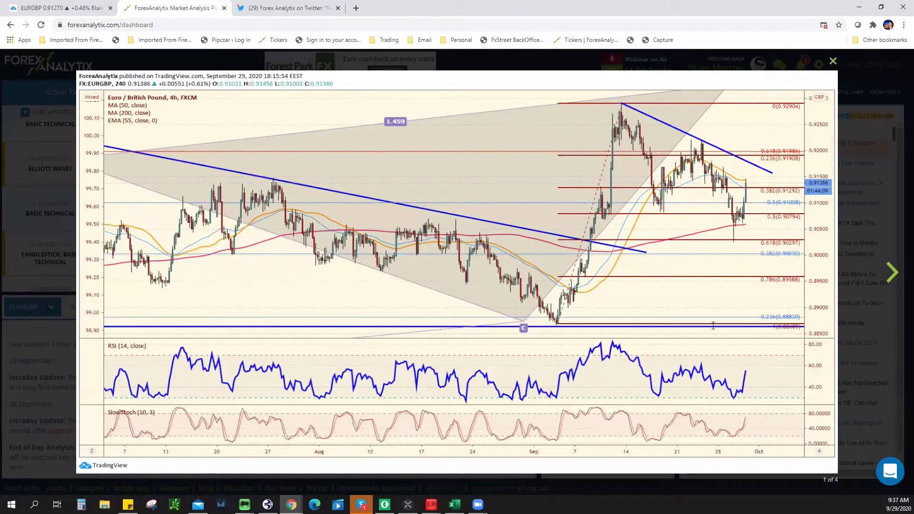
key(Escape)
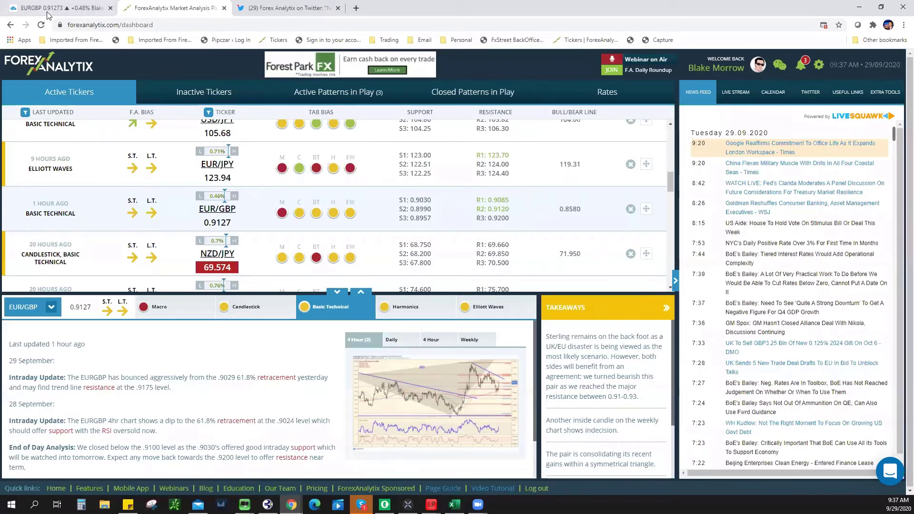
Step: Back in TradingView, load NZDUSD and zoom out its hourly chart near 0.6584
key(ctrl+1)
scroll(825, 117, down, 5)
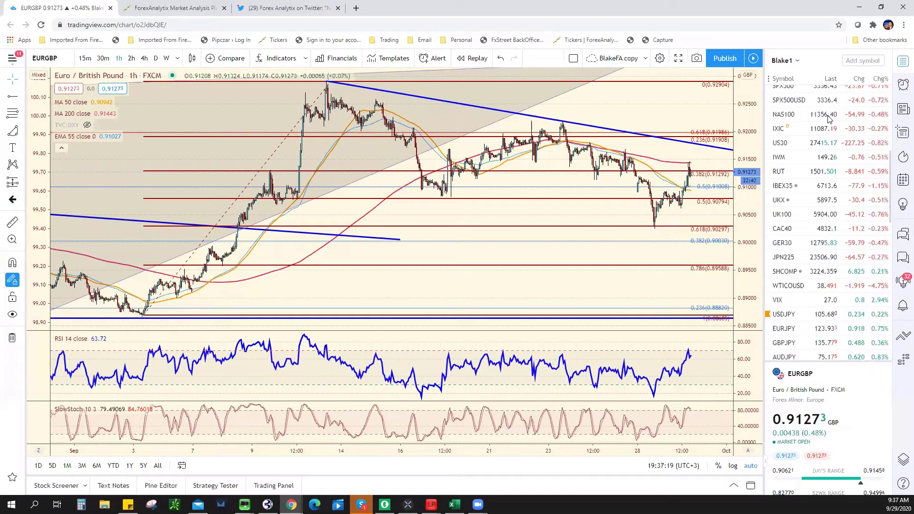
scroll(825, 118, up, 3)
click(785, 138)
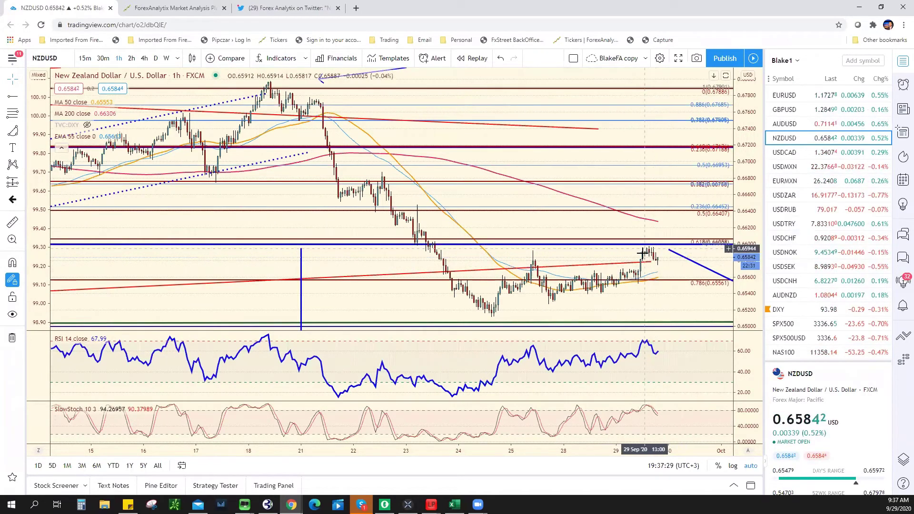
scroll(642, 253, down, 5)
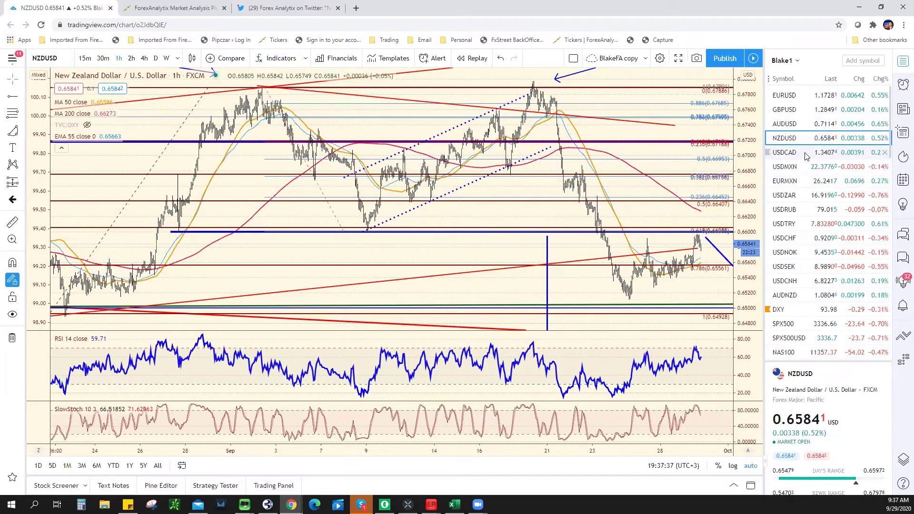
Step: Step down the watchlist to USDCAD and zoom out its hourly chart near 1.3405
key(Down)
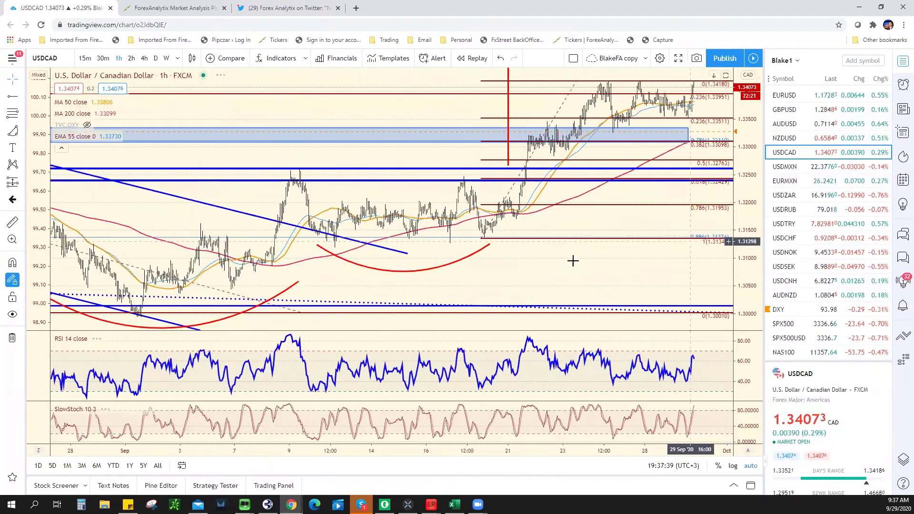
scroll(573, 268, down, 1)
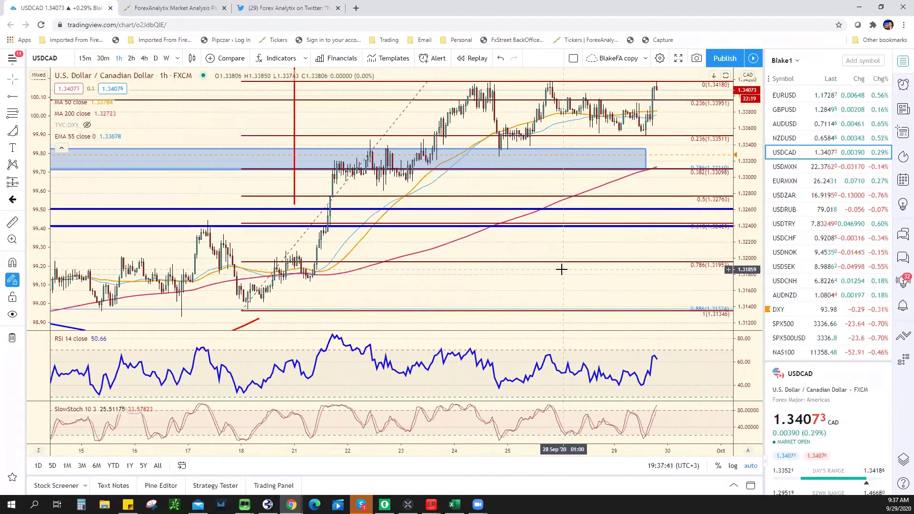
scroll(561, 269, down, 2)
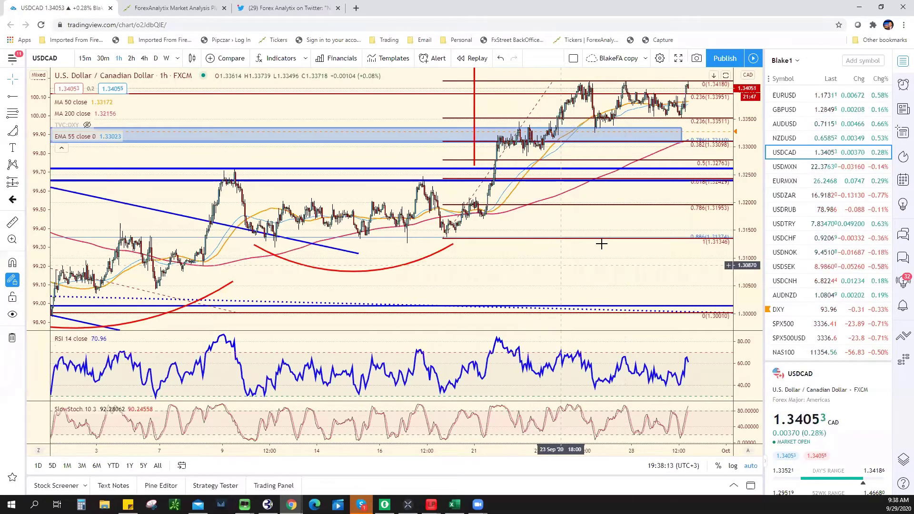
scroll(601, 242, down, 1)
scroll(813, 208, down, 3)
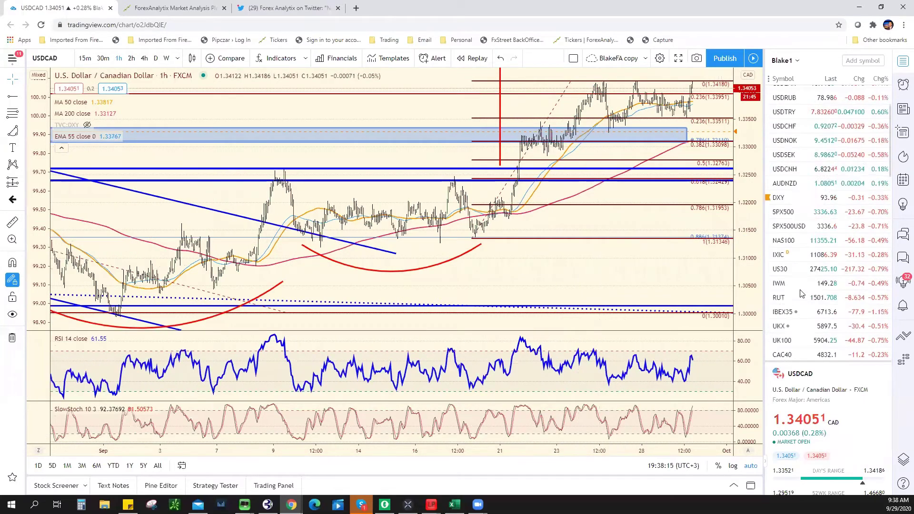
scroll(808, 289, down, 2)
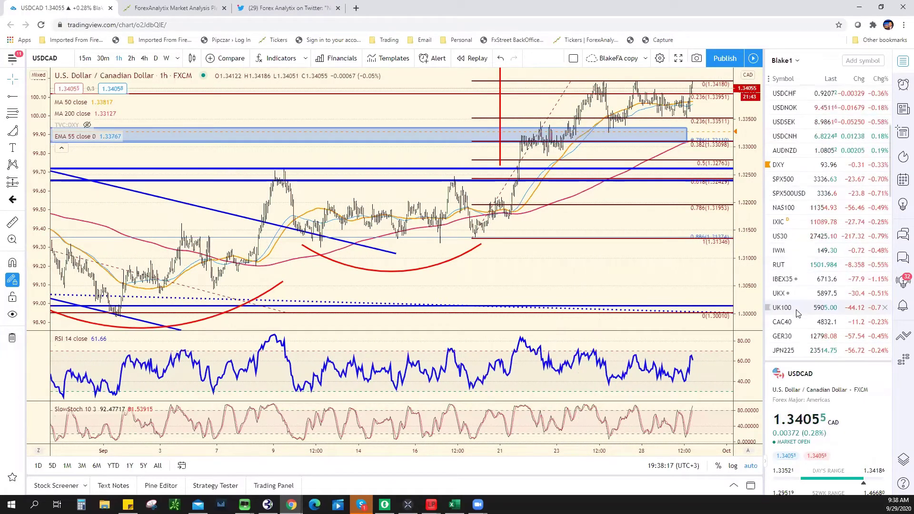
Step: Review the WTICOUSD chart, then show AUDUSD shifted left to leave space after the latest bar
click(808, 287)
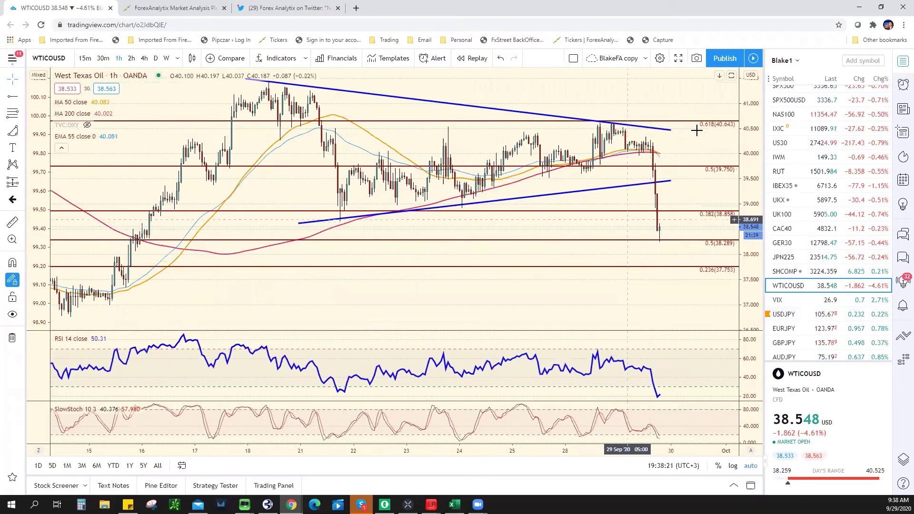
scroll(669, 260, down, 4)
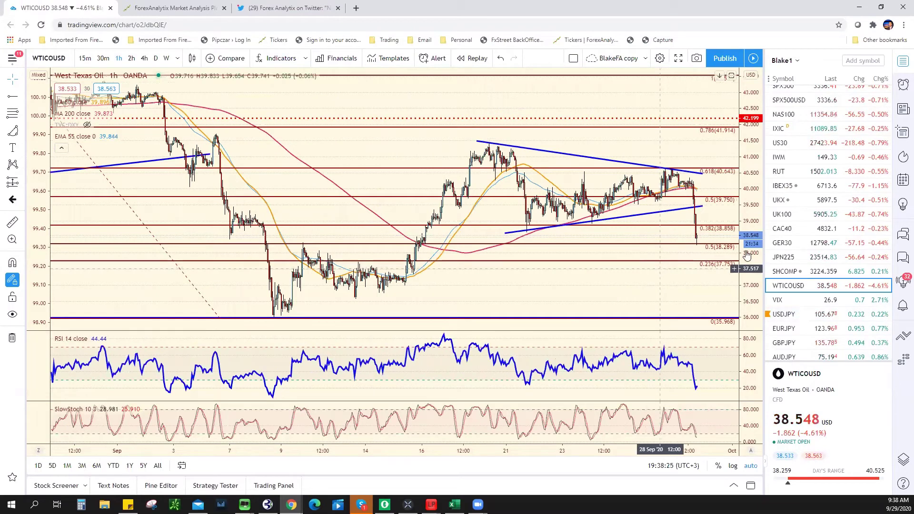
scroll(851, 152, up, 5)
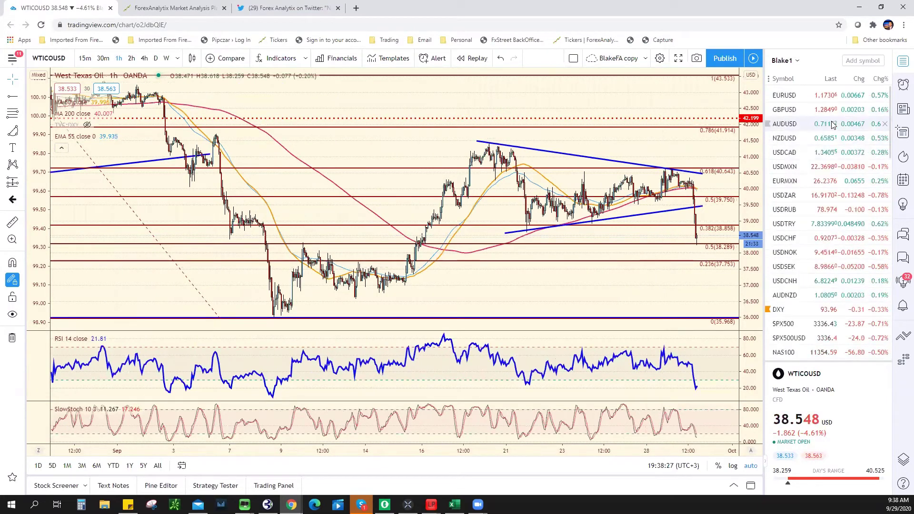
click(800, 124)
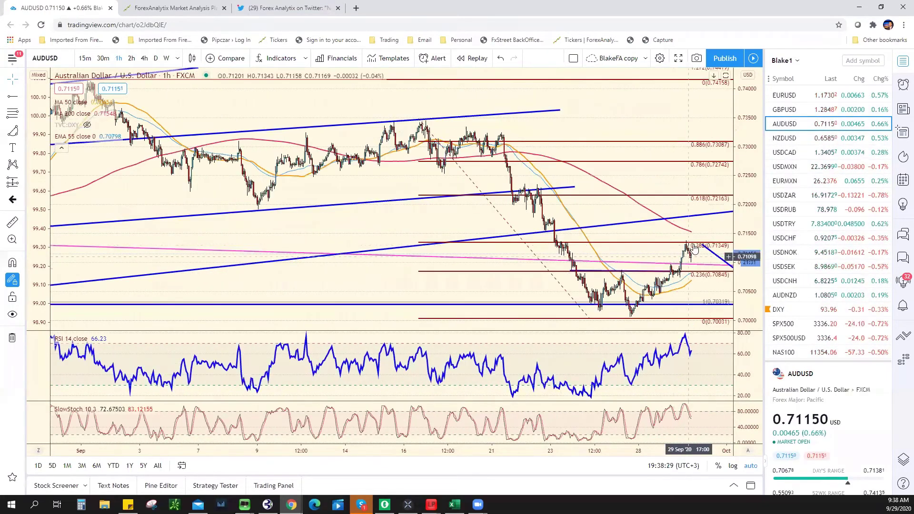
drag(694, 248, 565, 229)
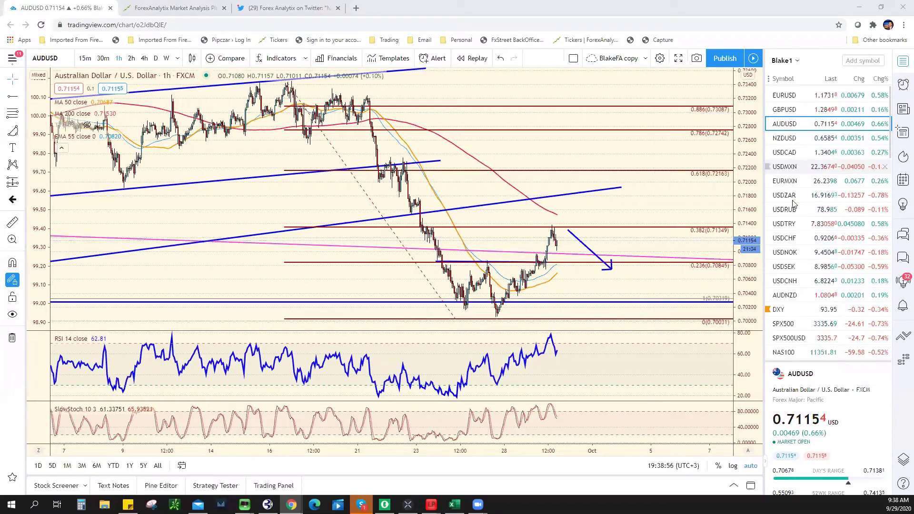
Step: Show the USDCHF hourly chart near 0.9206, zoomed out to mid-July with its Fibonacci levels
click(795, 239)
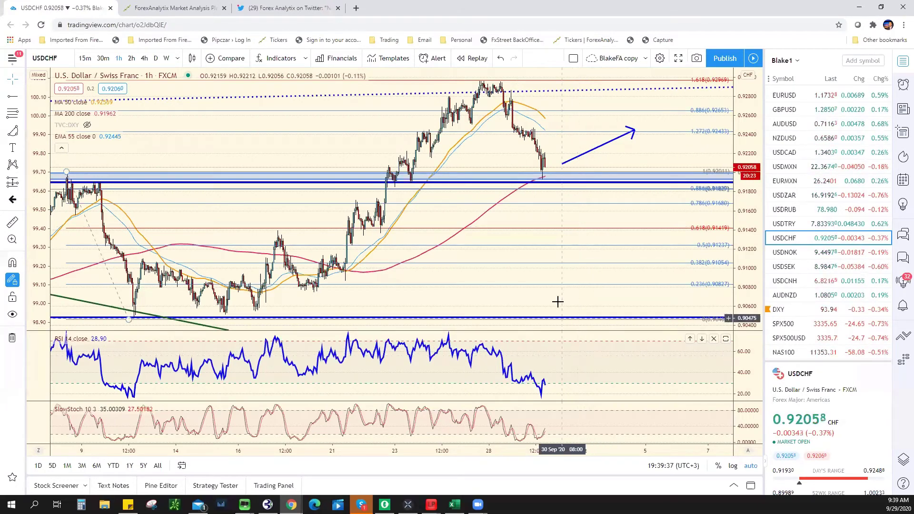
scroll(451, 290, down, 1)
scroll(451, 290, down, 1)
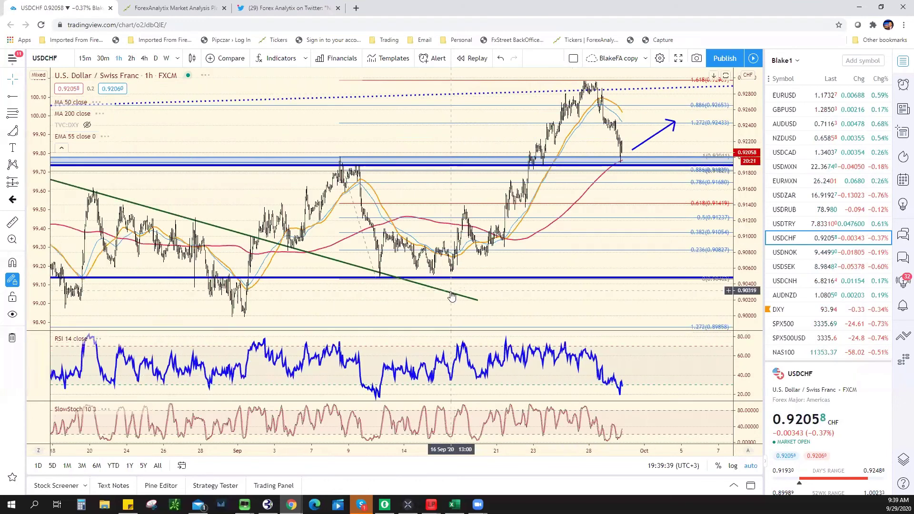
scroll(457, 286, down, 1)
scroll(460, 281, down, 2)
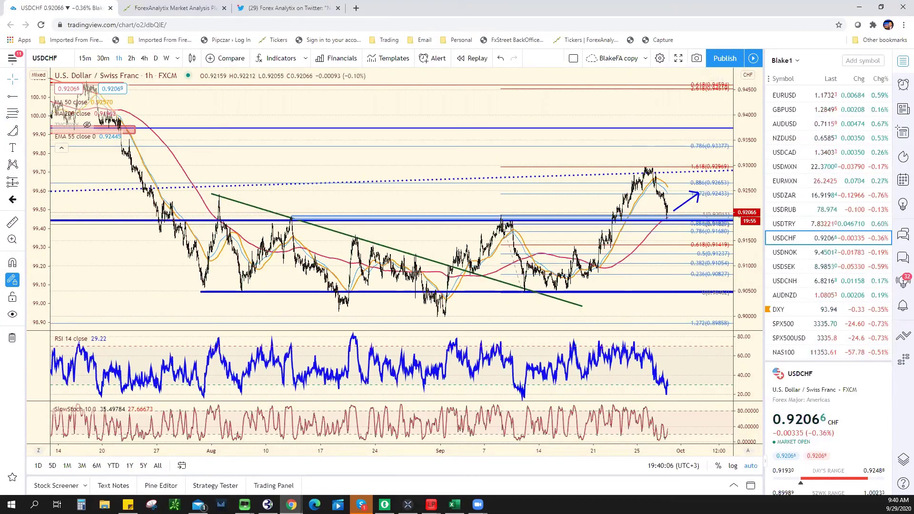
Step: In the ForexAnalytix tab, view the Pricing page, then return to the Home page
key(ctrl+Tab)
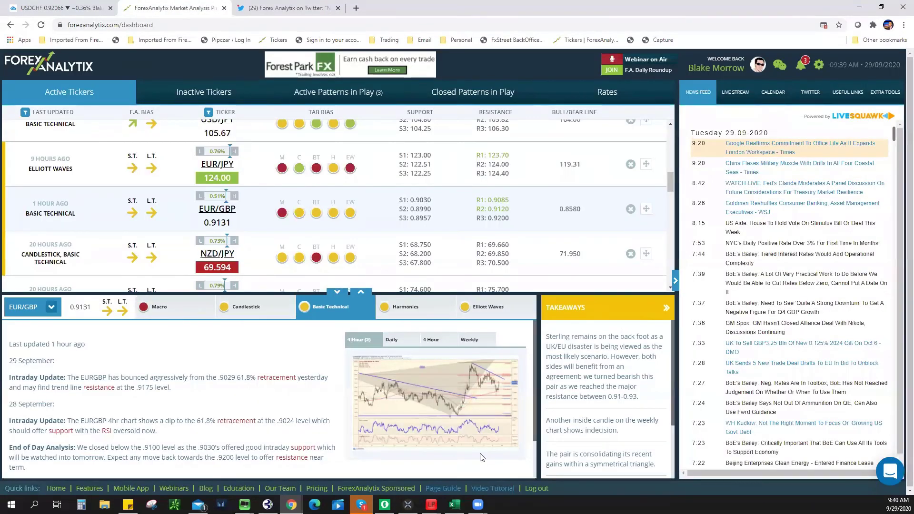
click(316, 489)
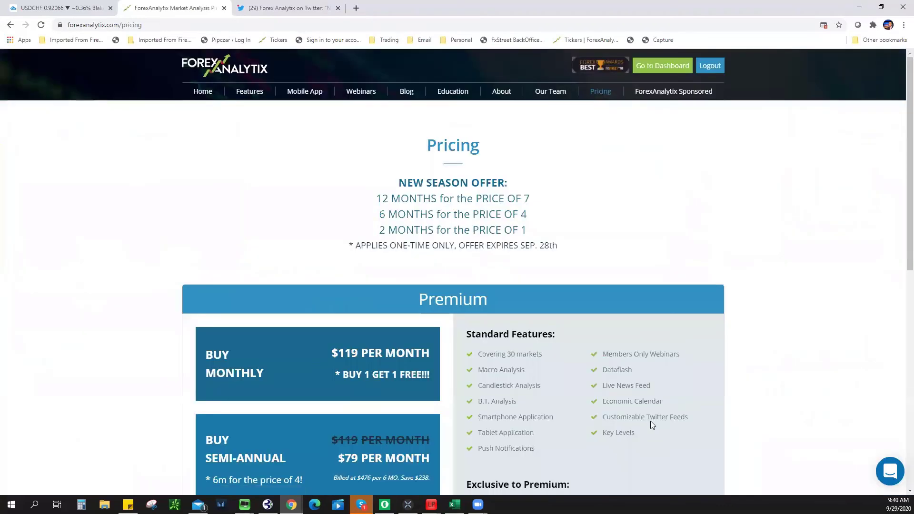
click(207, 95)
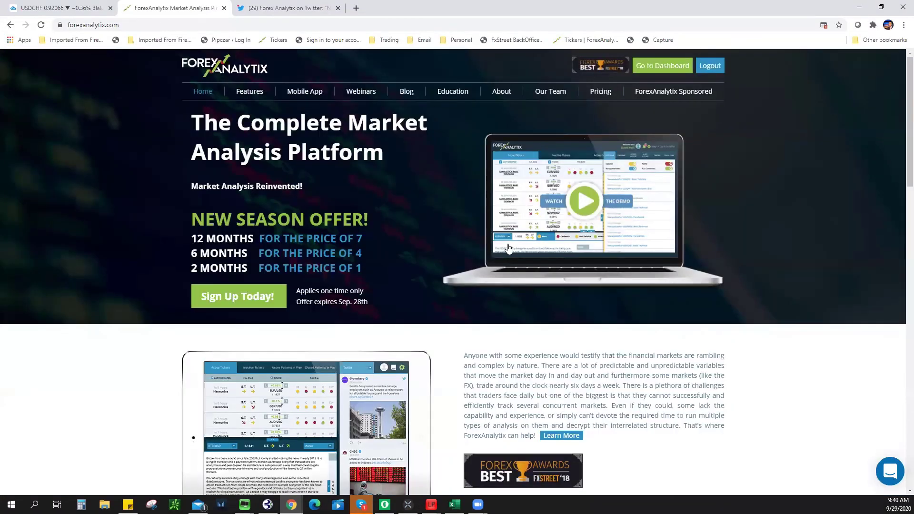